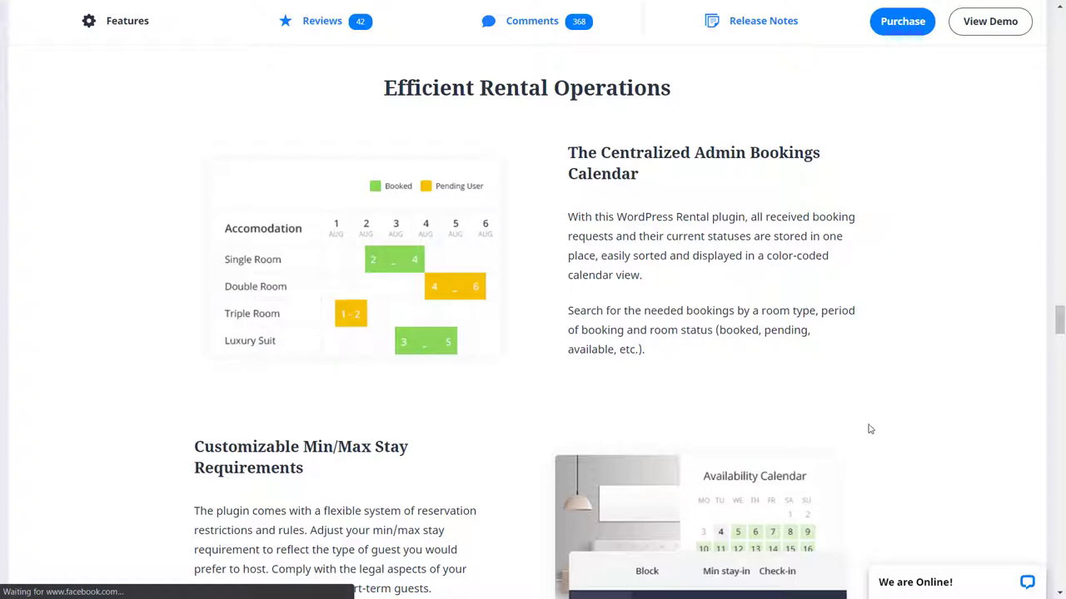
Step: Read through the plugin page's section on efficient rental operations, including the stay requirements and taking properties out of booking
scroll(870, 429, "down", 2)
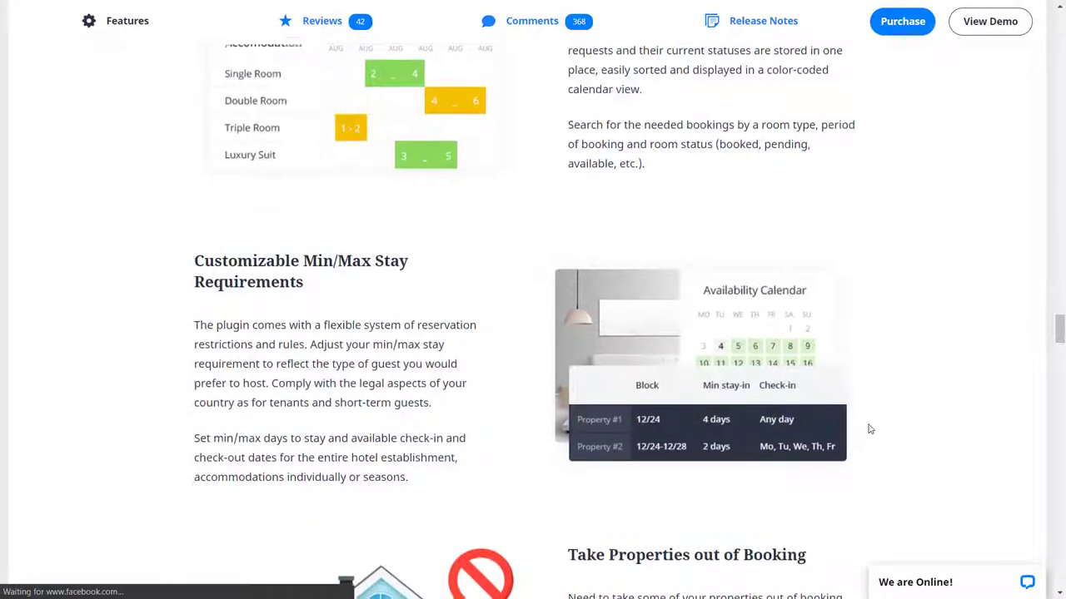
scroll(870, 429, "down", 1)
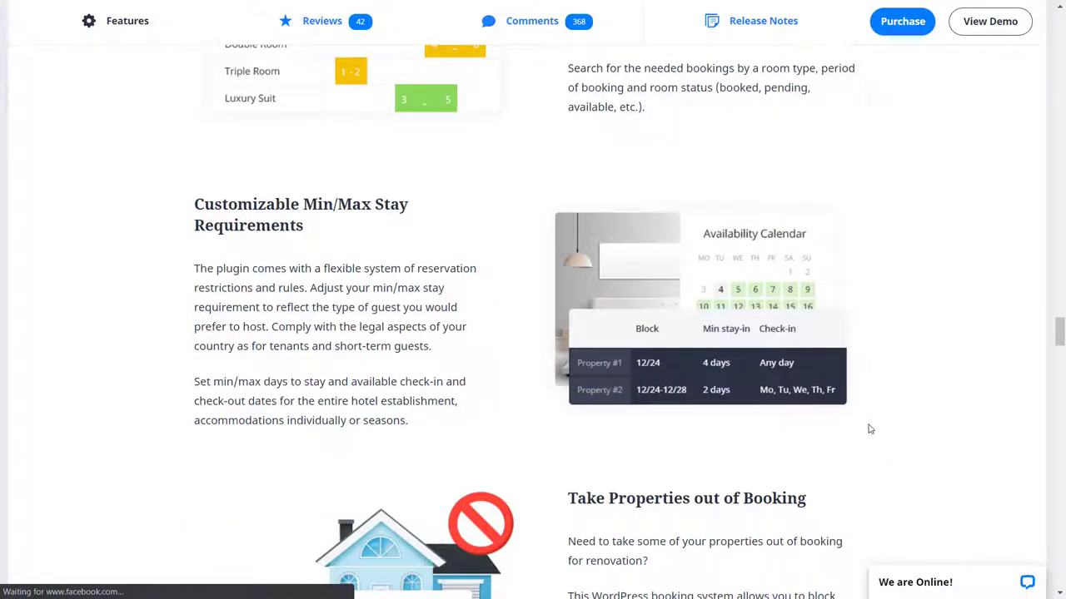
scroll(870, 429, "down", 2)
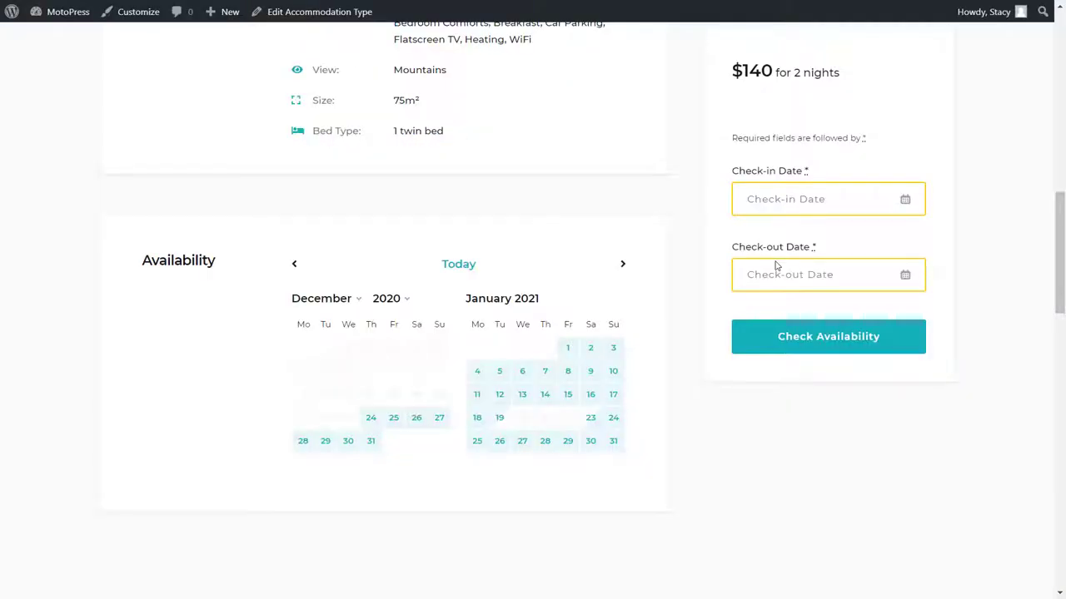
Step: Check the room's availability with check-in on 05/01/2021 and check-out on 19/01/2021
left_click(849, 198)
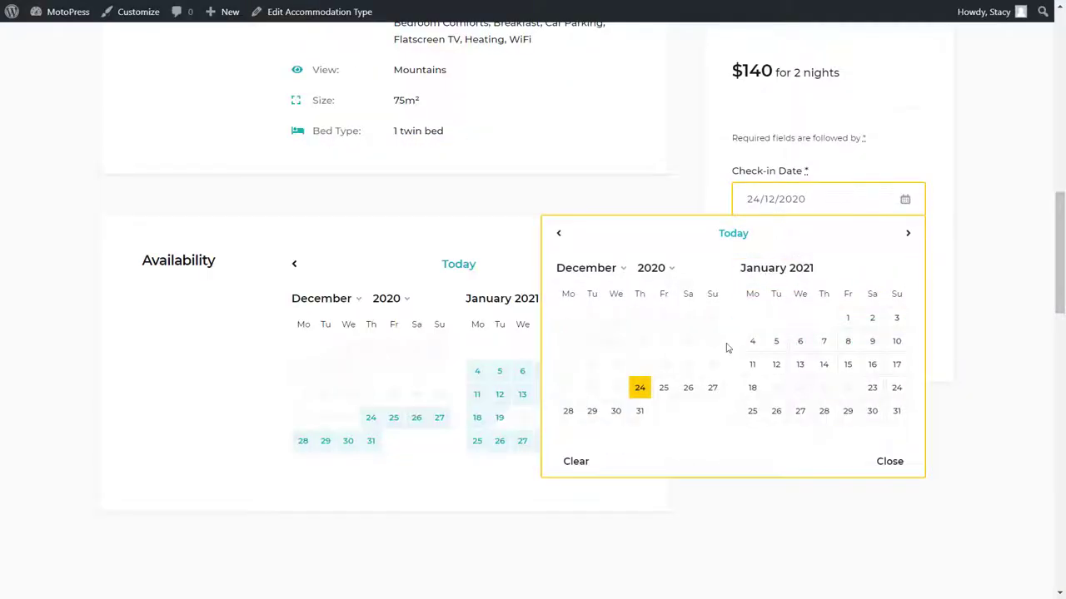
left_click(774, 343)
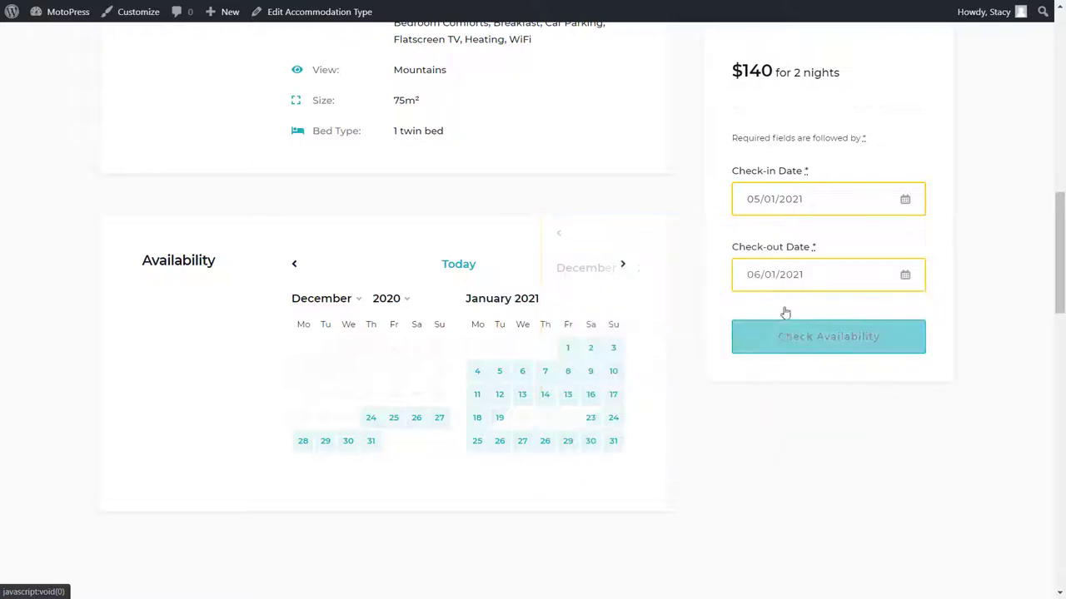
left_click(808, 271)
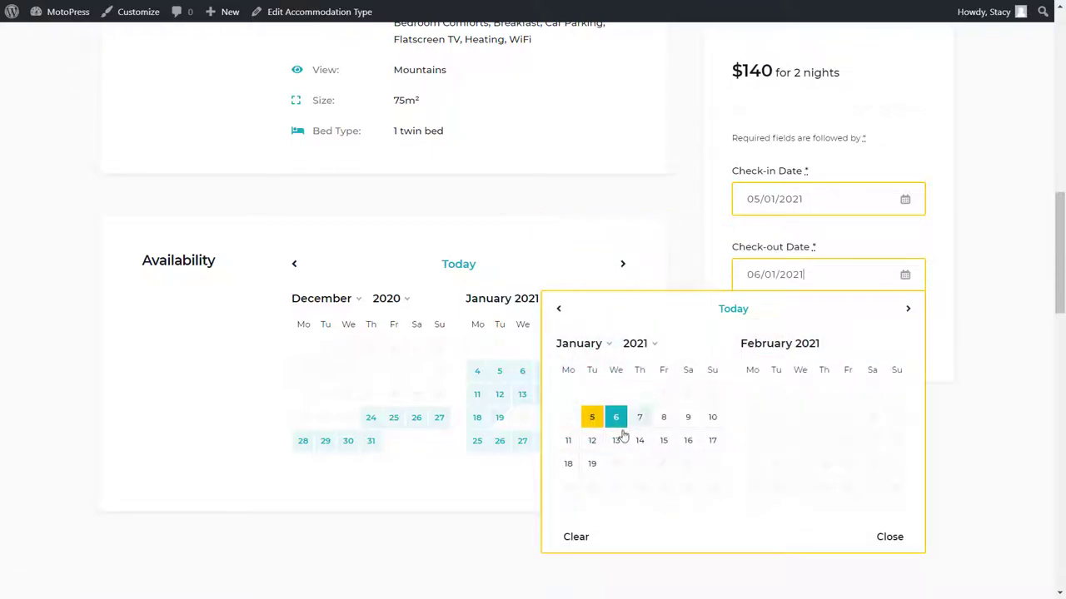
left_click(594, 464)
left_click(812, 338)
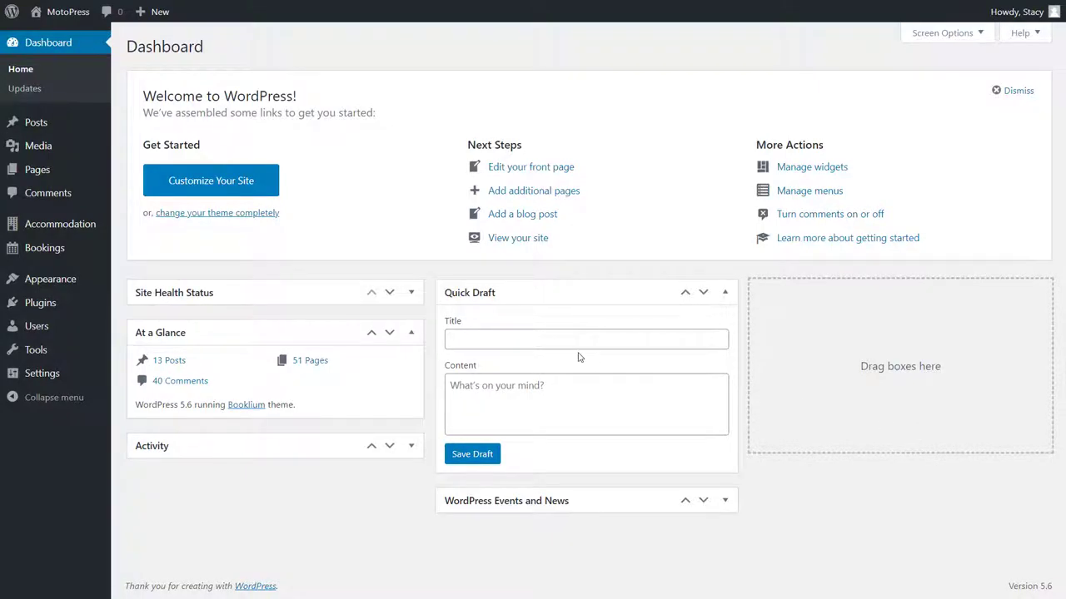
Step: View the installed plugins and go to the Booking Rules page of the Hotel Booking plugin
left_click(50, 304)
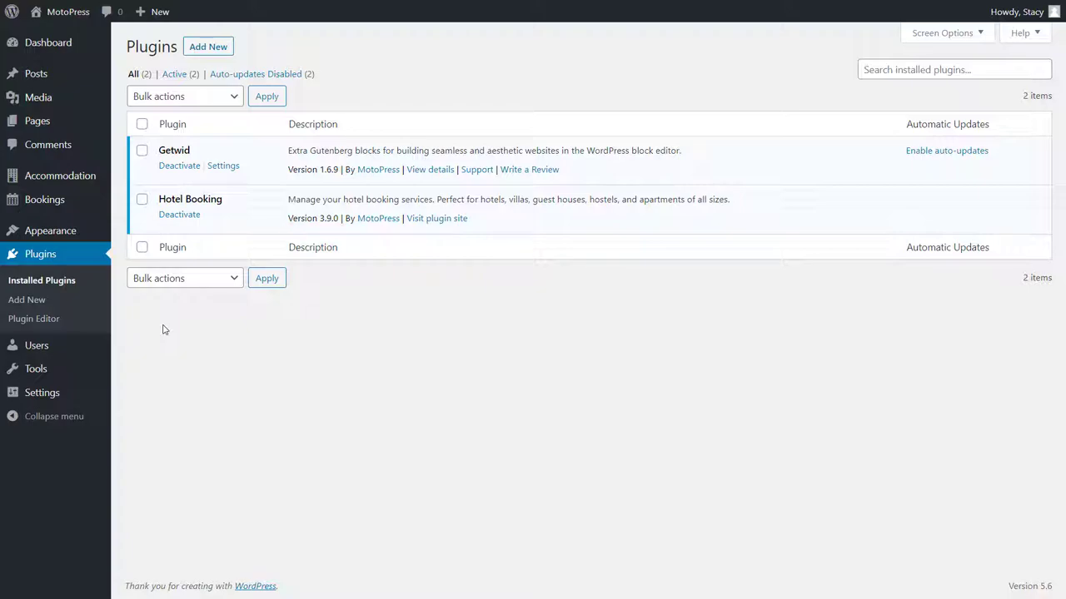
mouse_move(94, 209)
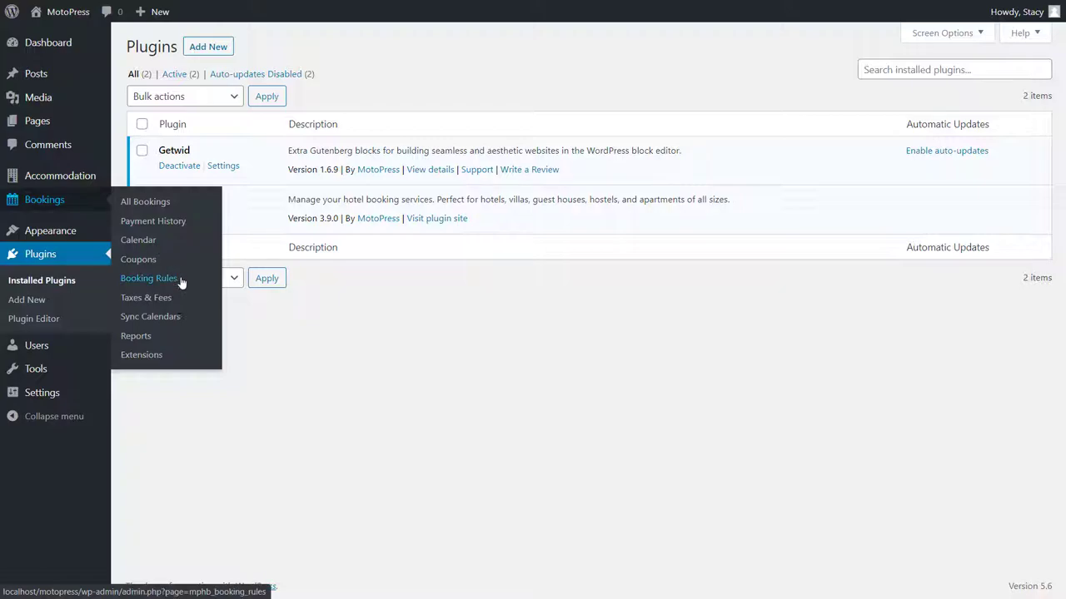
left_click(149, 278)
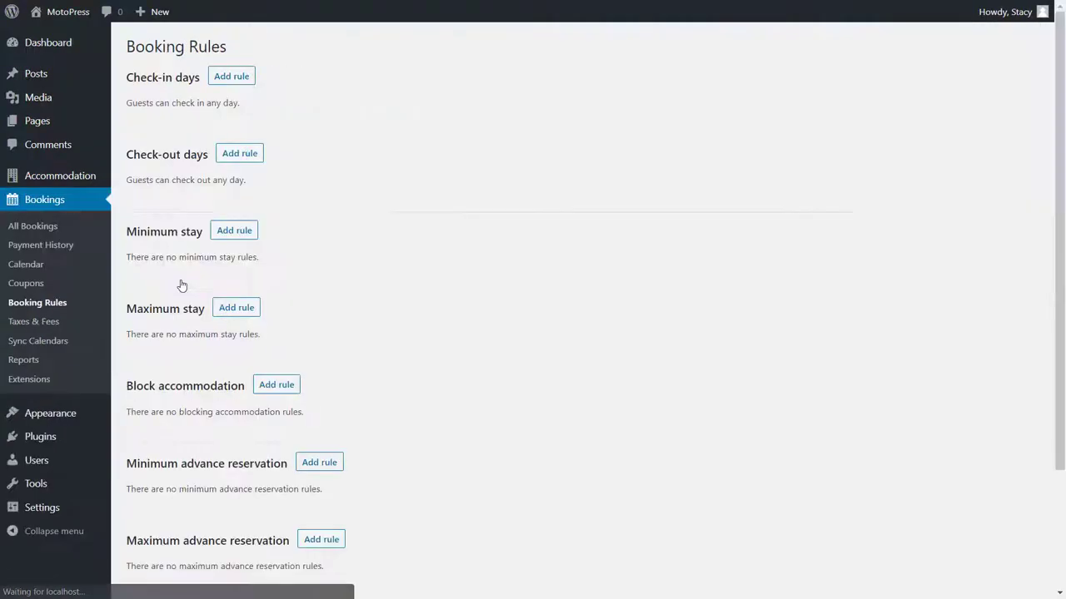
Step: Add a minimum advance reservation rule of 14 nights for all accommodations and seasons, and save the booking rules
scroll(182, 286, "down", 3)
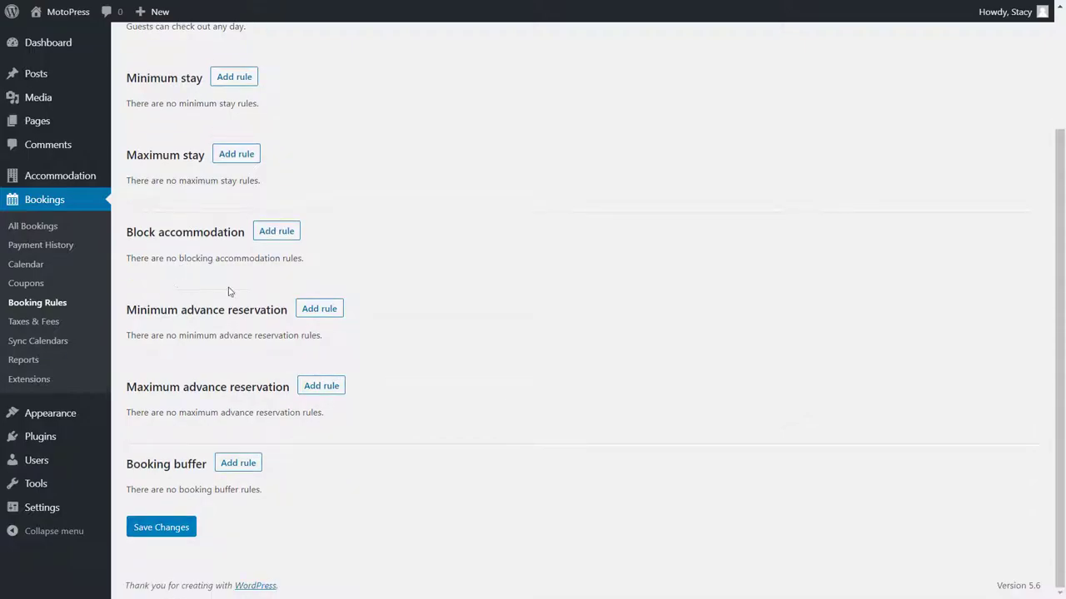
left_click(326, 309)
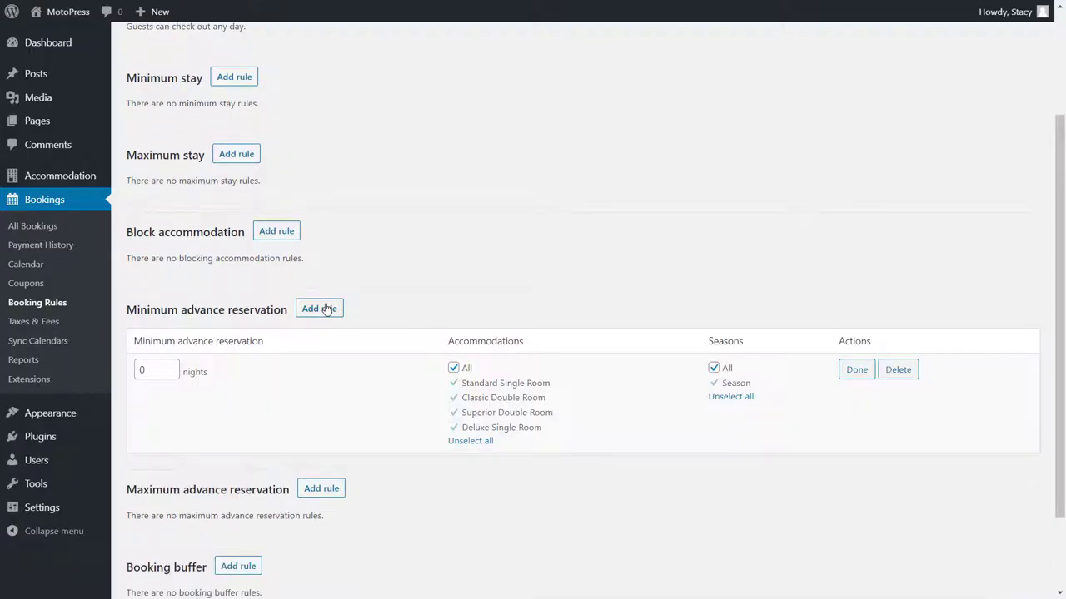
scroll(327, 309, "down", 2)
scroll(326, 309, "down", 1)
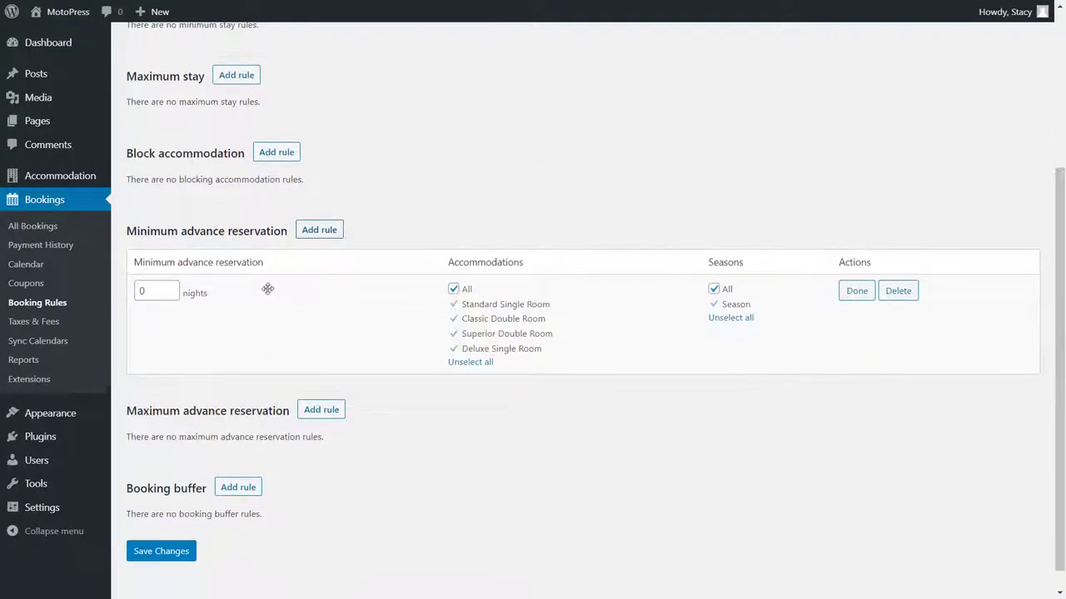
double_click(171, 289)
type("14")
left_click(842, 296)
left_click(184, 530)
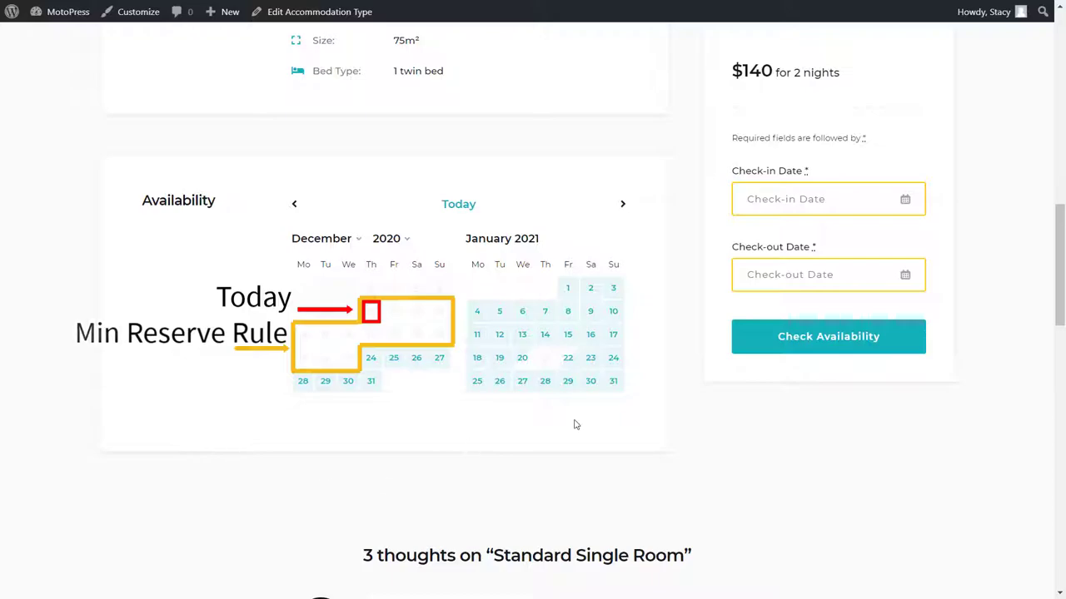
Step: Examine which check-in dates can be selected in the Standard Single Room's booking form
left_click(748, 199)
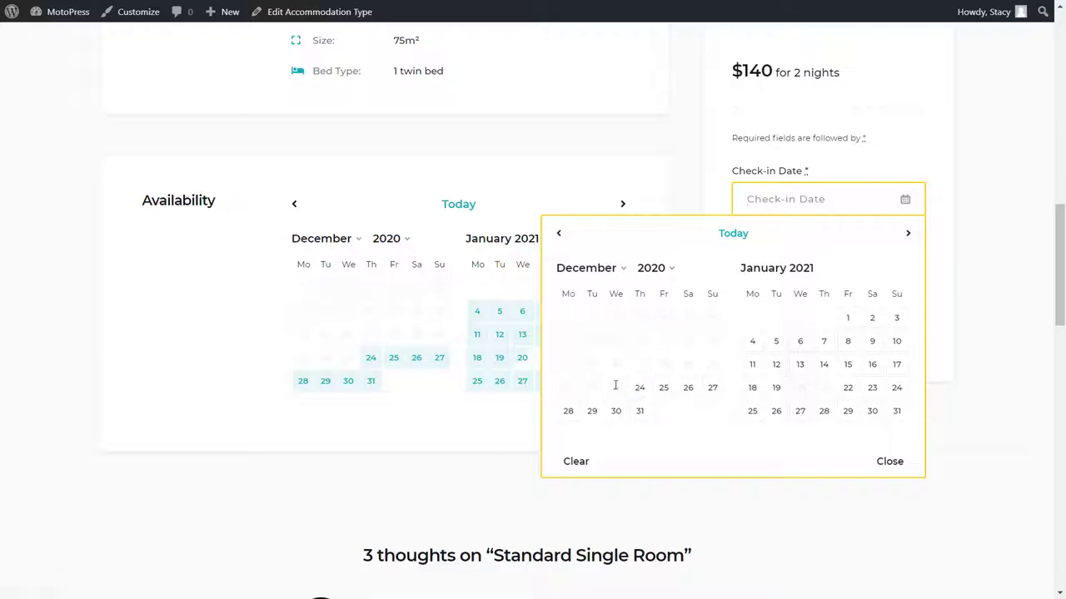
mouse_move(615, 385)
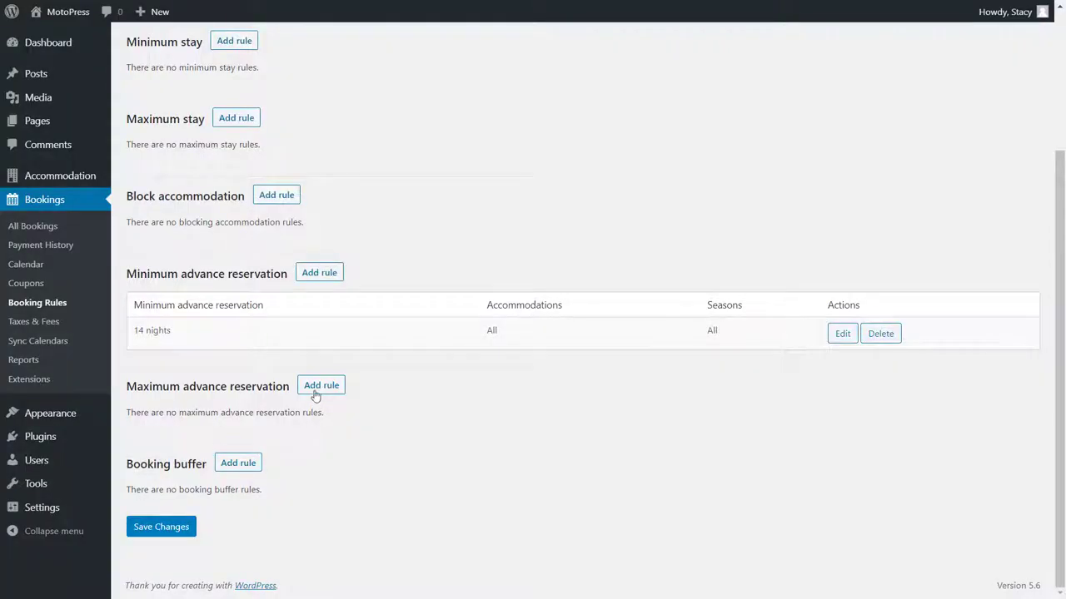
Step: Add a maximum advance reservation rule of 365 nights for all accommodations and seasons, and save the booking rules
left_click(320, 385)
left_click(164, 369)
left_click_drag(164, 369, 138, 372)
type("365")
left_click(126, 377)
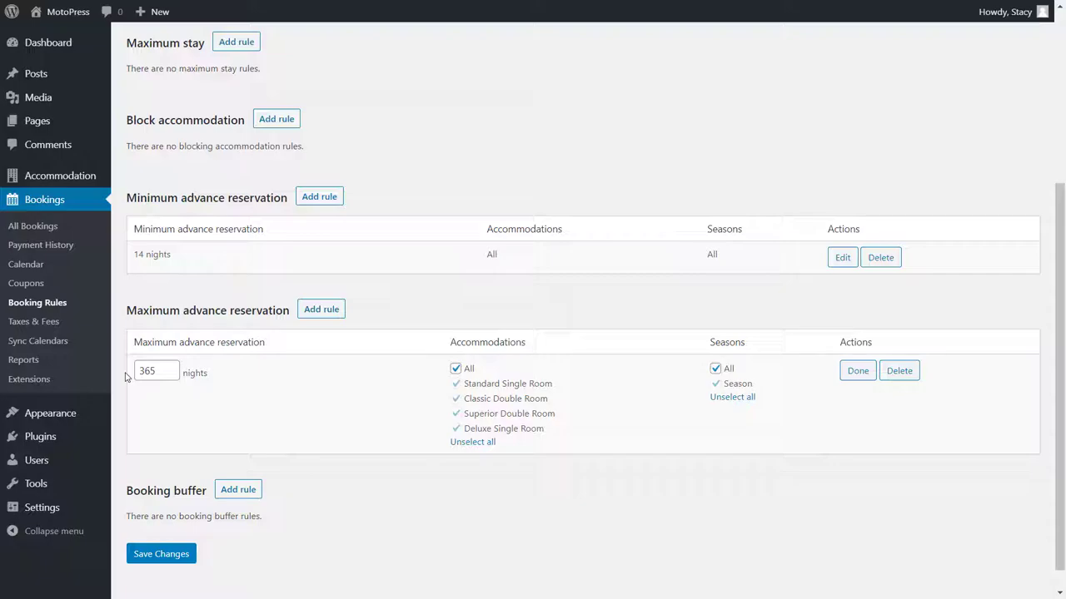
left_click(857, 370)
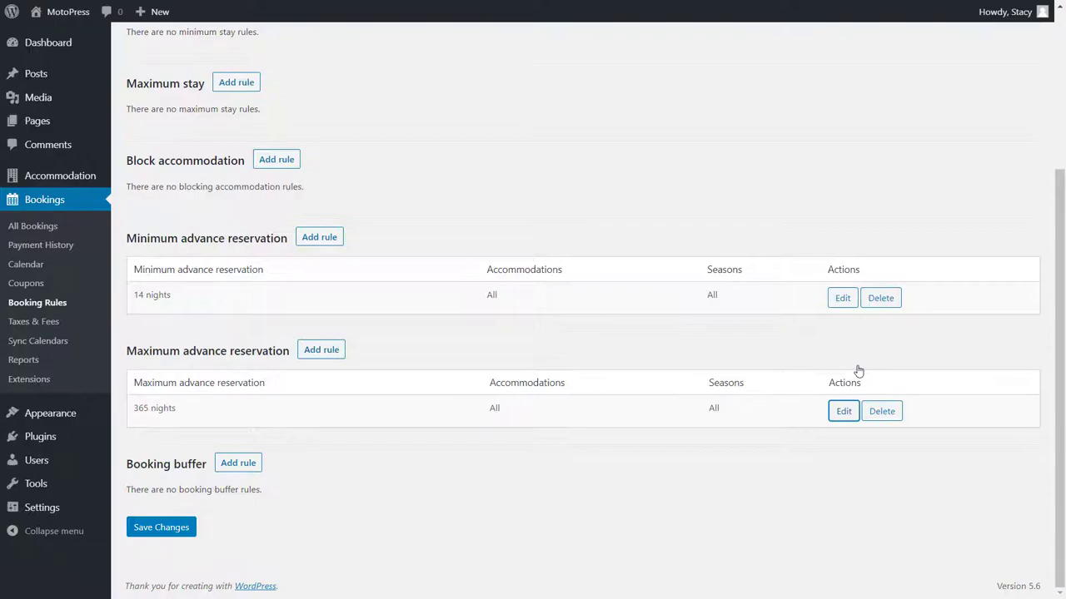
left_click(183, 527)
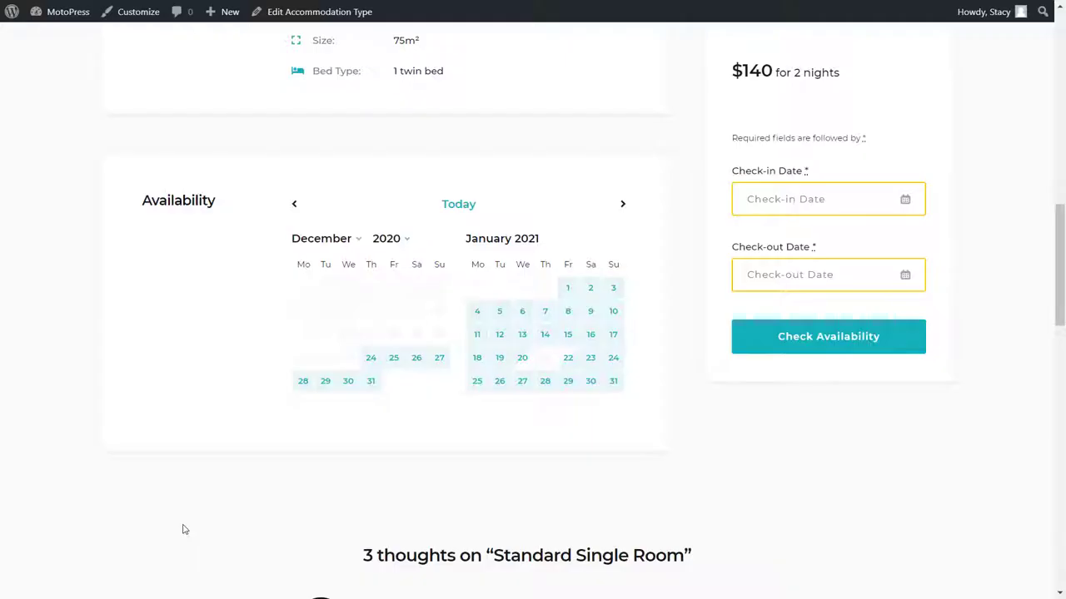
Step: Show December 2021 in the Standard Single Room's availability calendar and examine the bookable dates
left_click(398, 243)
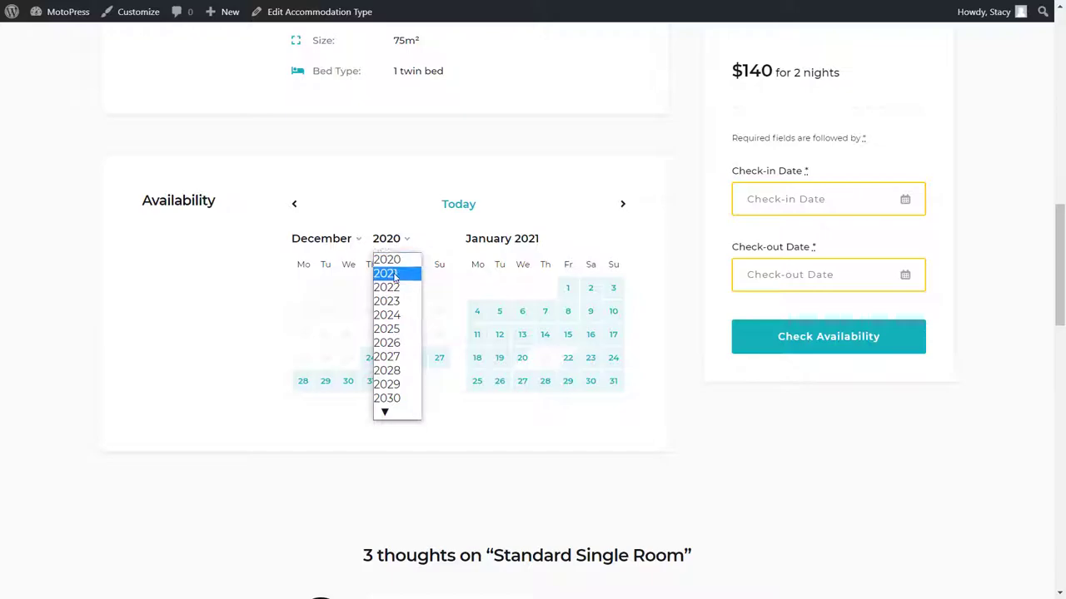
left_click(397, 274)
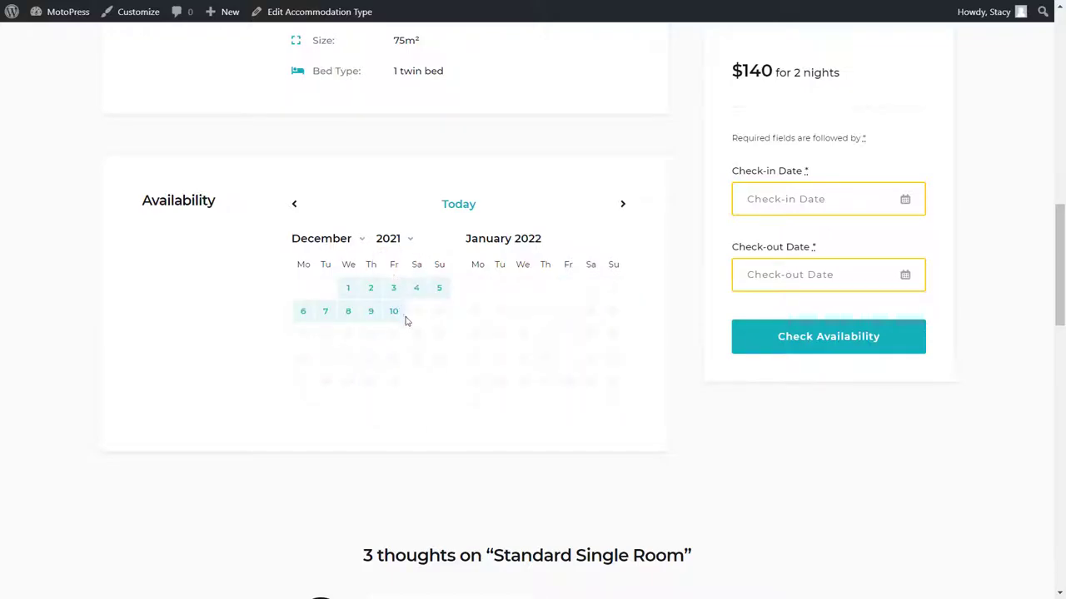
mouse_move(421, 333)
Step: Return to the booking rules, add a booking buffer of 1 night for all accommodations and seasons, and save the changes
key("ctrl+Tab")
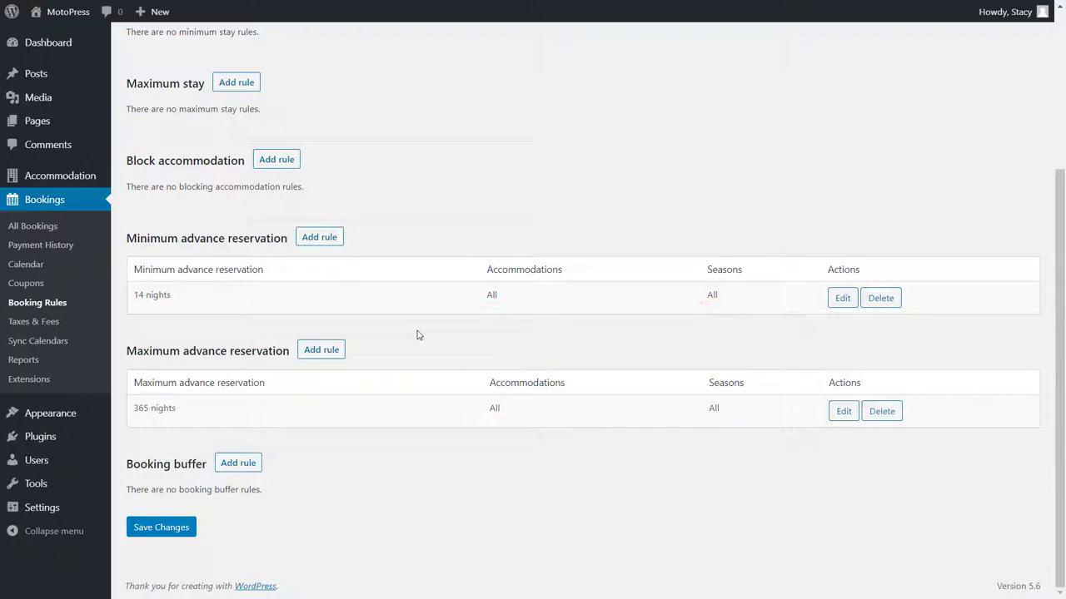
left_click(245, 463)
scroll(262, 468, "down", 2)
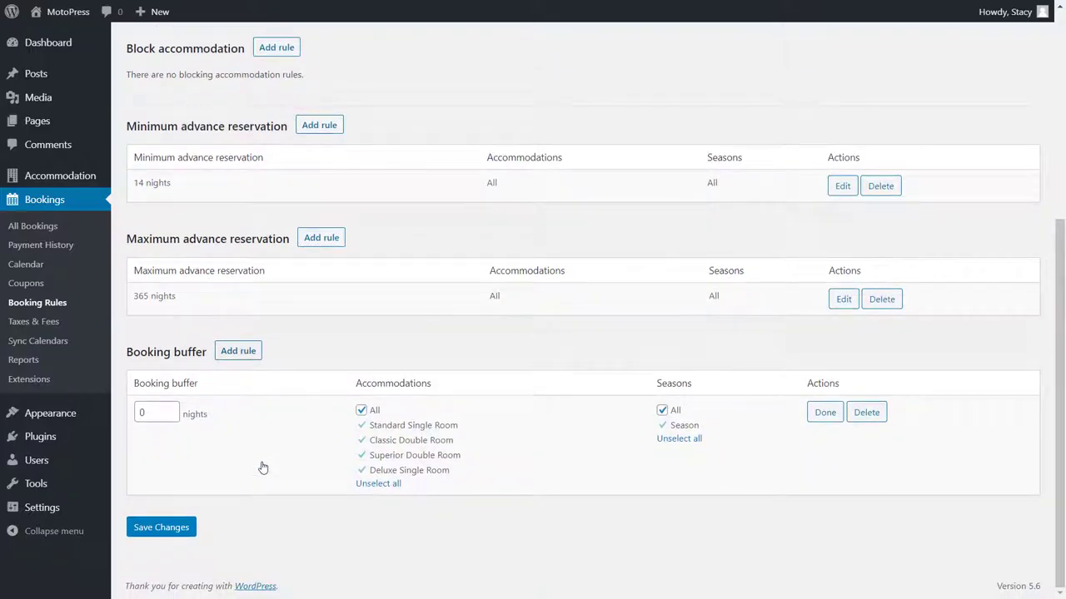
left_click(173, 409)
left_click(825, 413)
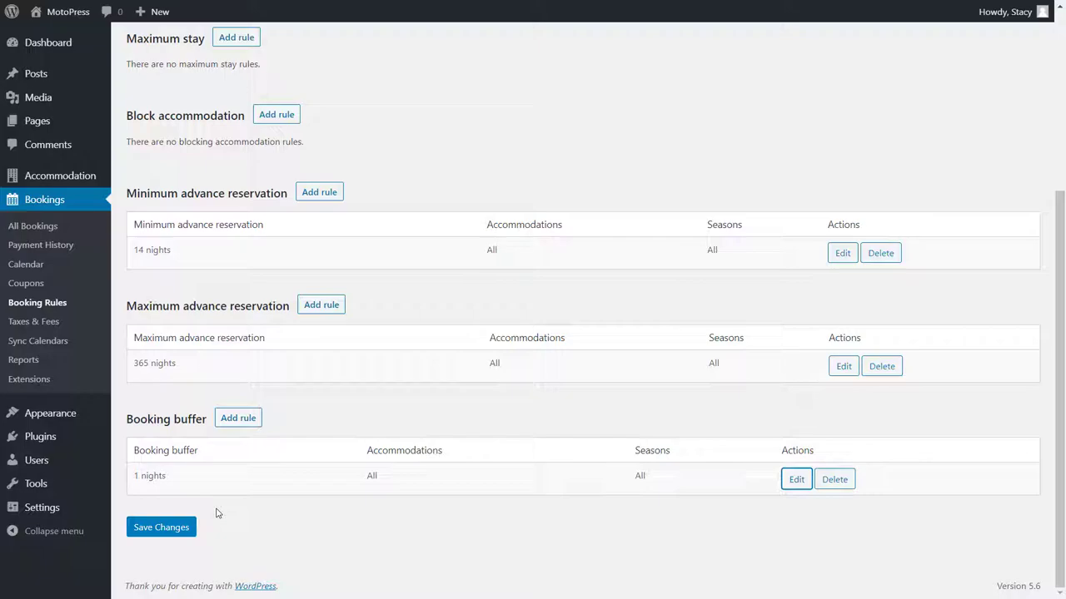
left_click(186, 527)
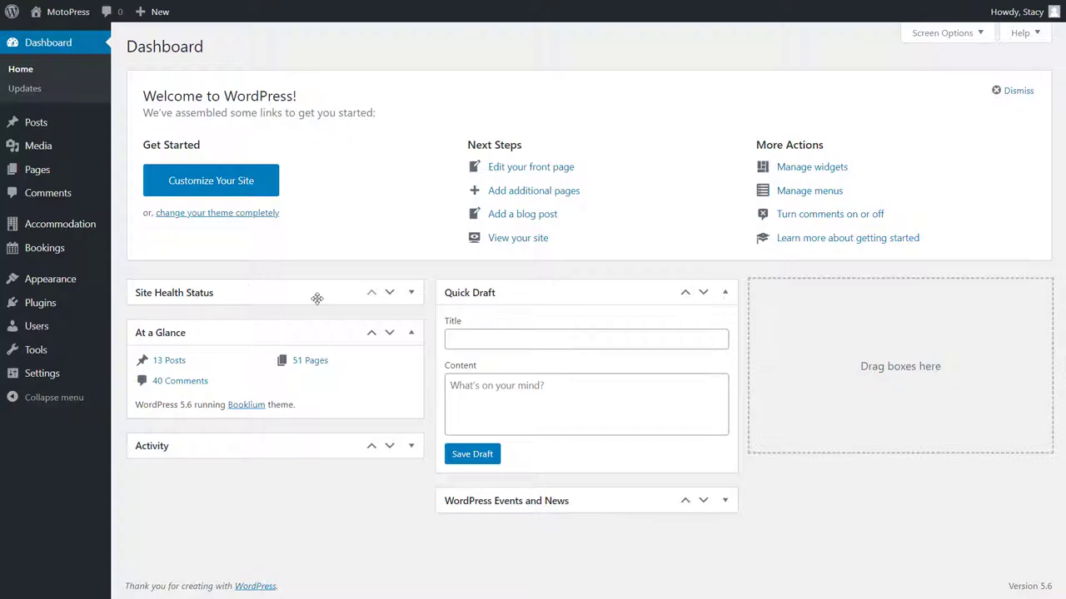
Step: Open the admin bookings calendar
mouse_move(100, 253)
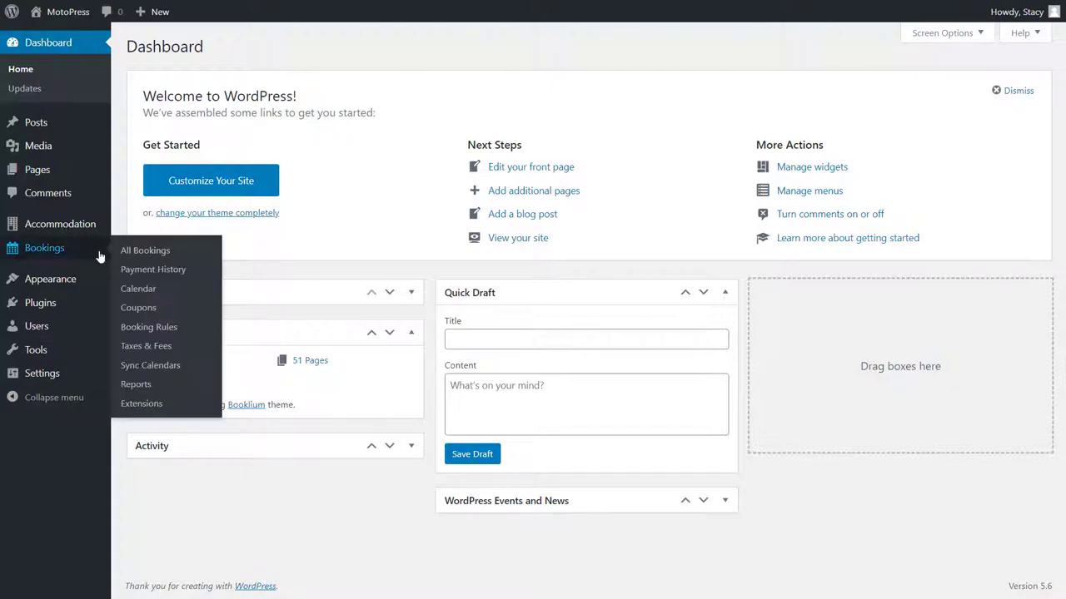
left_click(138, 289)
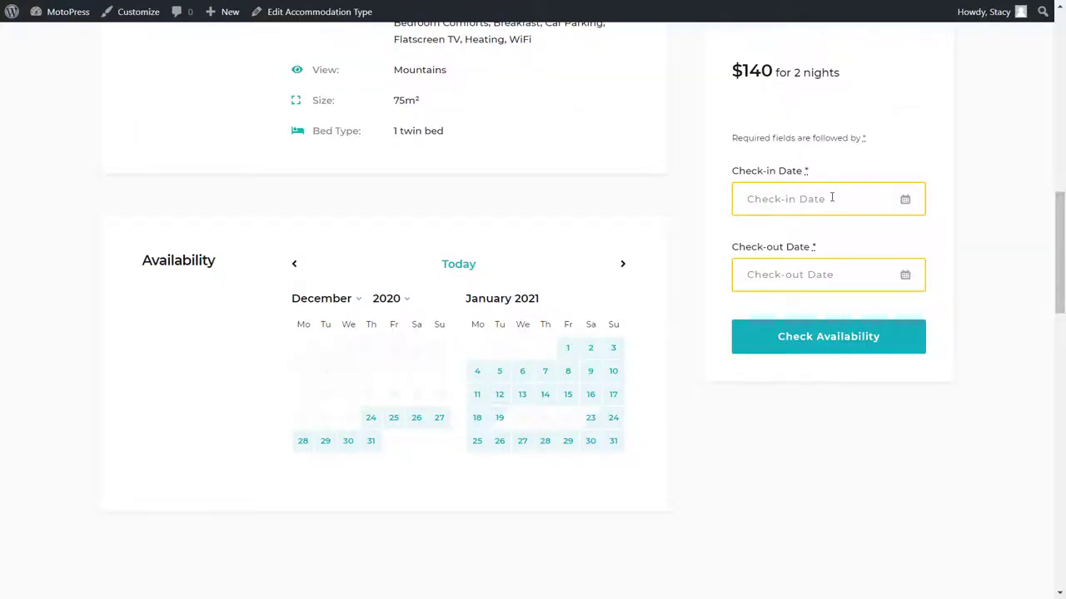
Step: Check the Standard Single Room's availability with check-in on 24/12/2020 and check-out on 19/01/2021
left_click(829, 198)
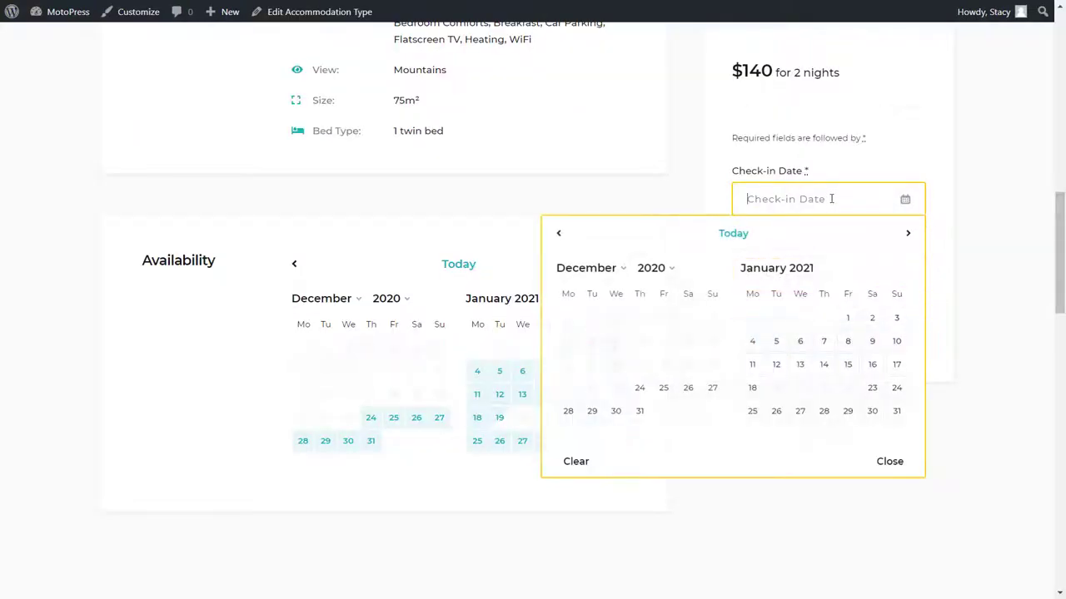
mouse_move(616, 389)
left_click(640, 389)
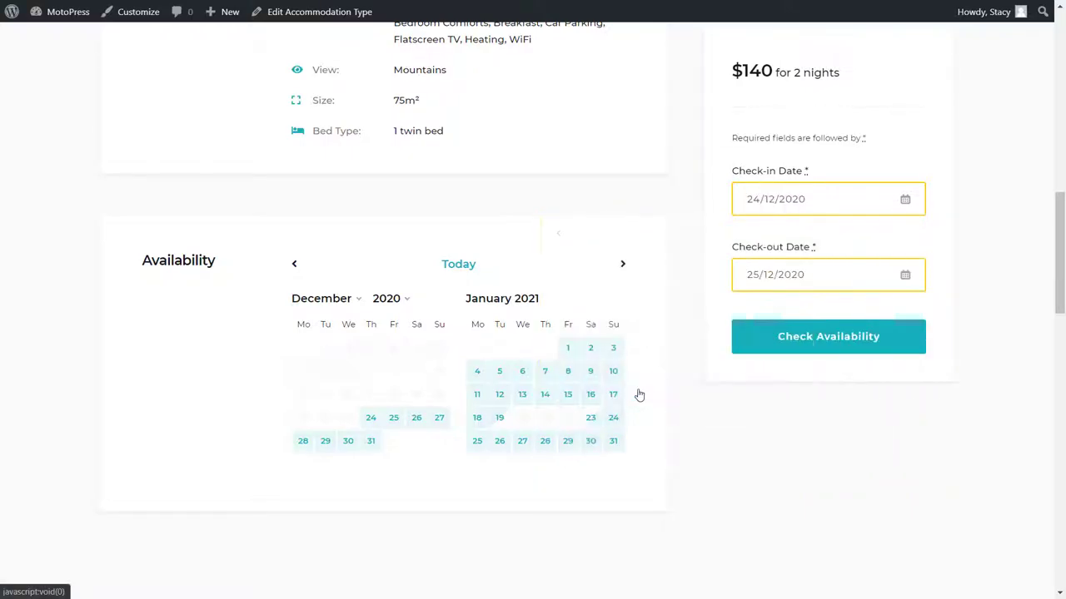
left_click(762, 275)
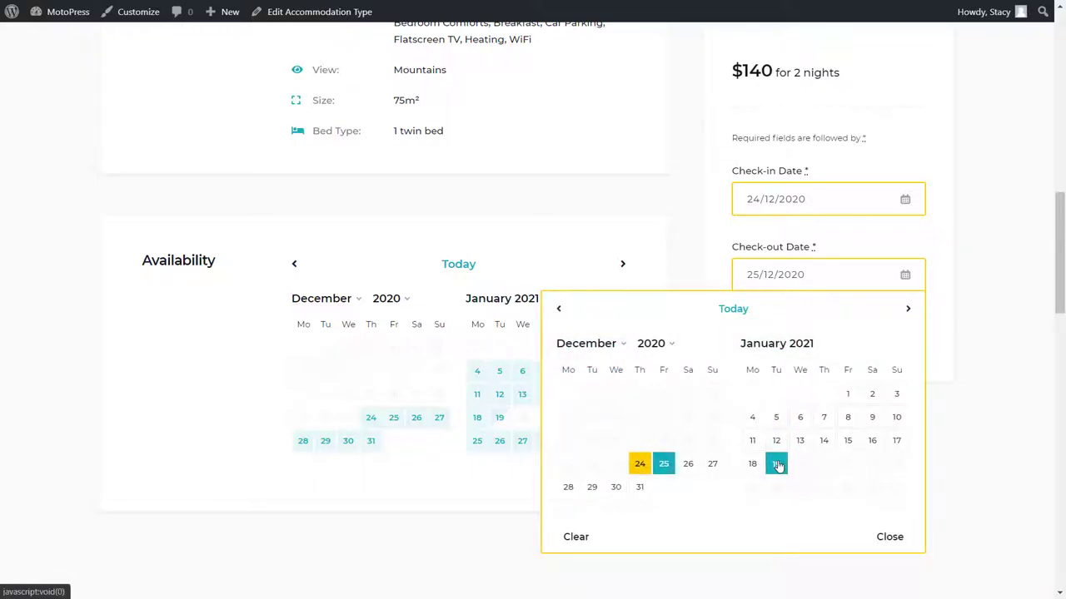
left_click(776, 465)
left_click(834, 347)
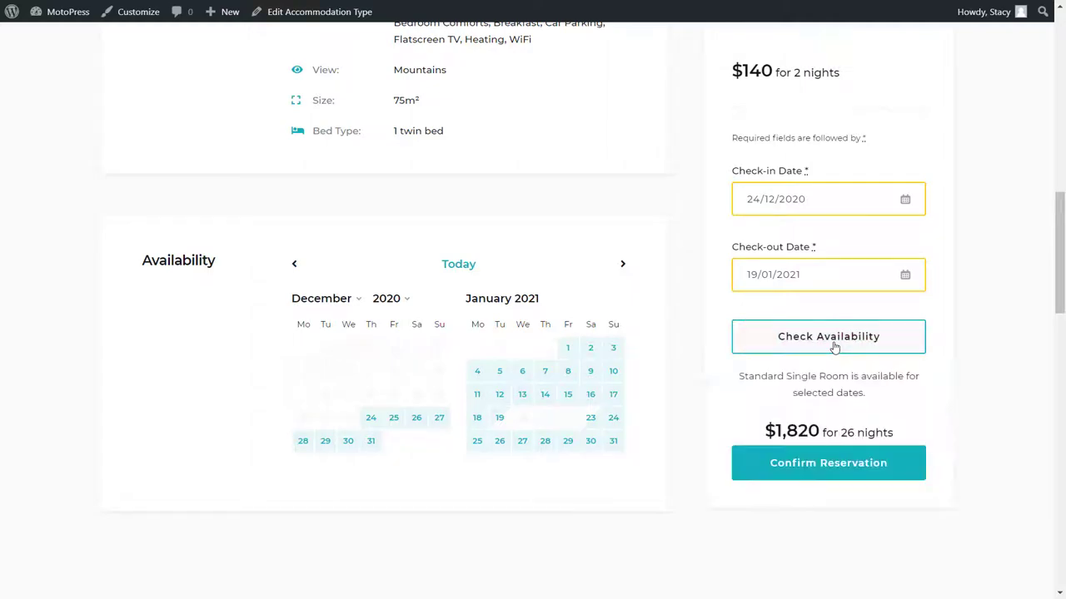